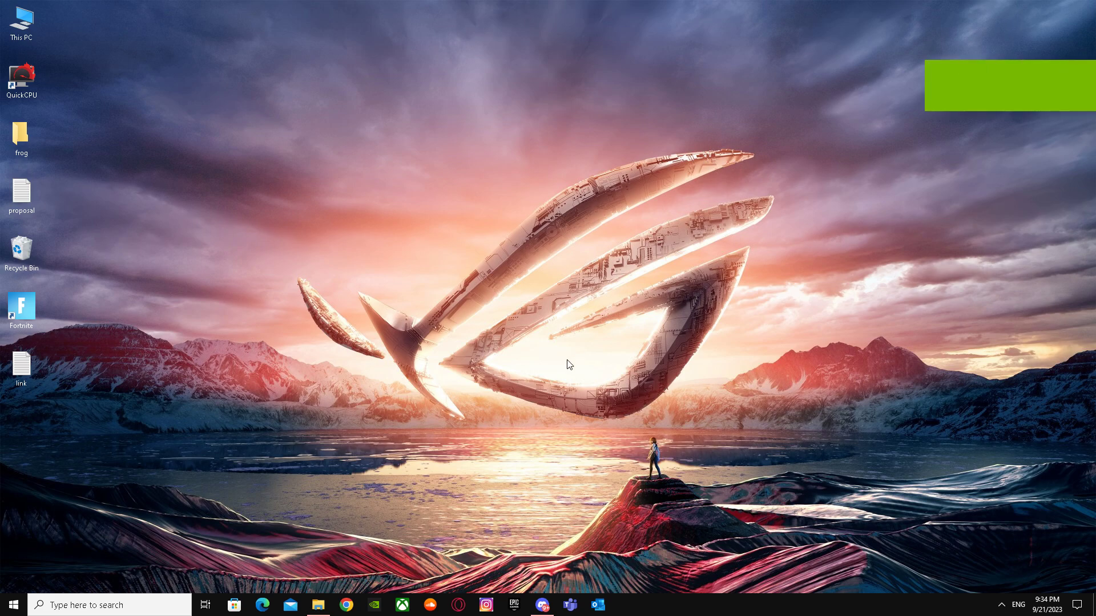
- Launch Chrome with a chosen profile and search Google for linkedin
click(347, 606)
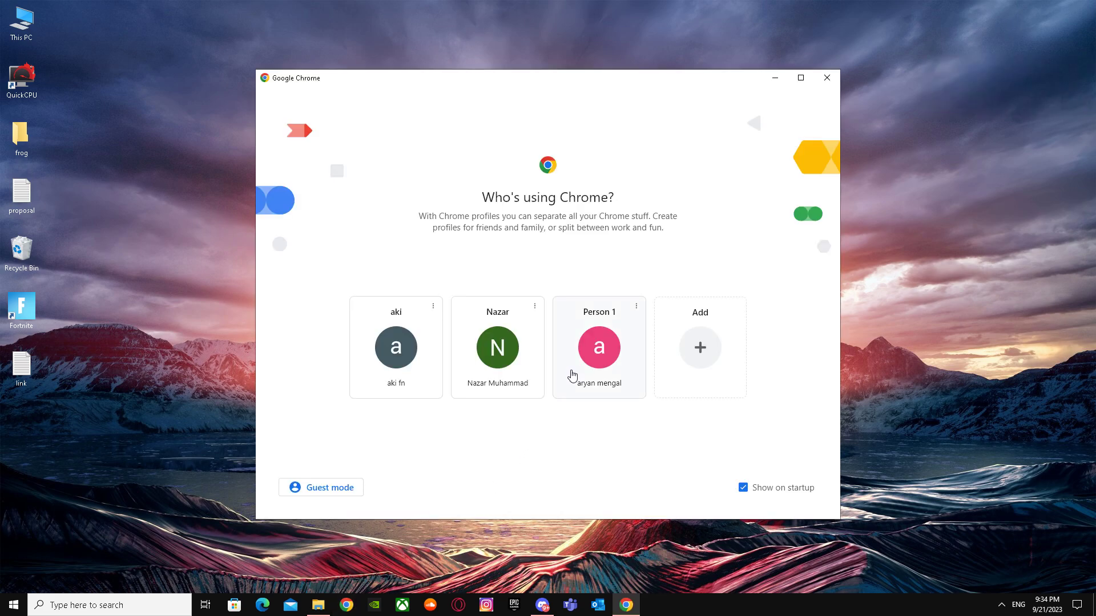
click(570, 374)
text(linkedin)
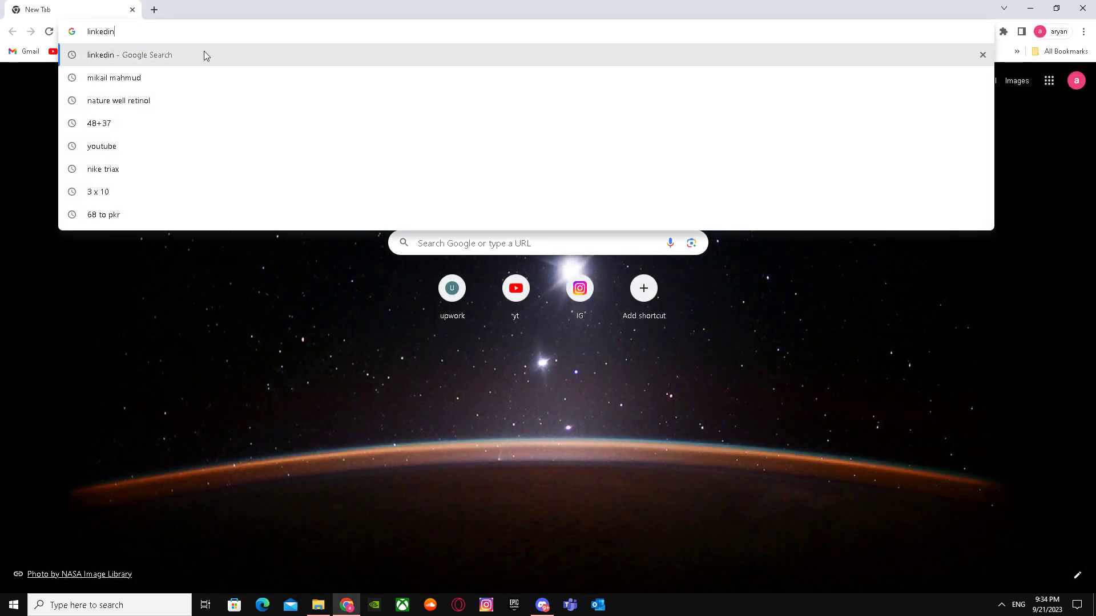
key(Return)
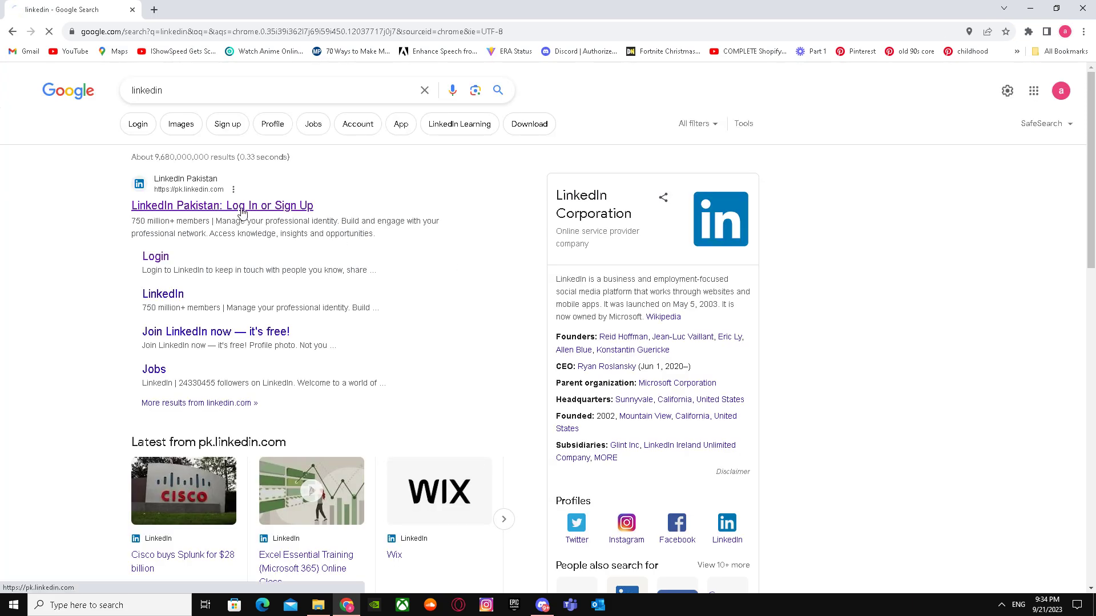
- Go to LinkedIn from the search results and open your profile from the Me menu
click(246, 209)
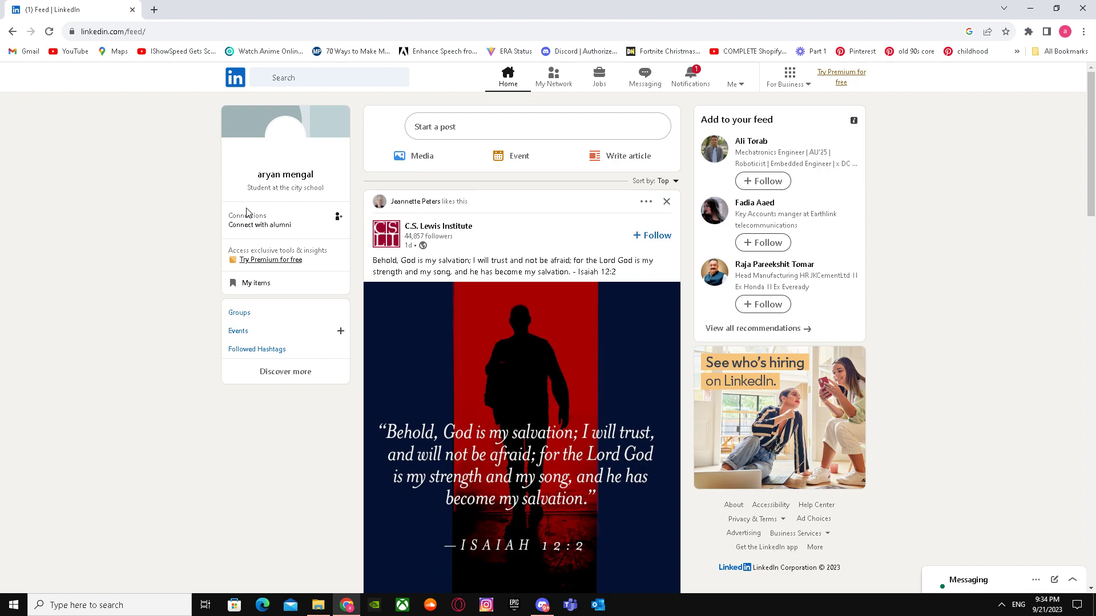
click(734, 86)
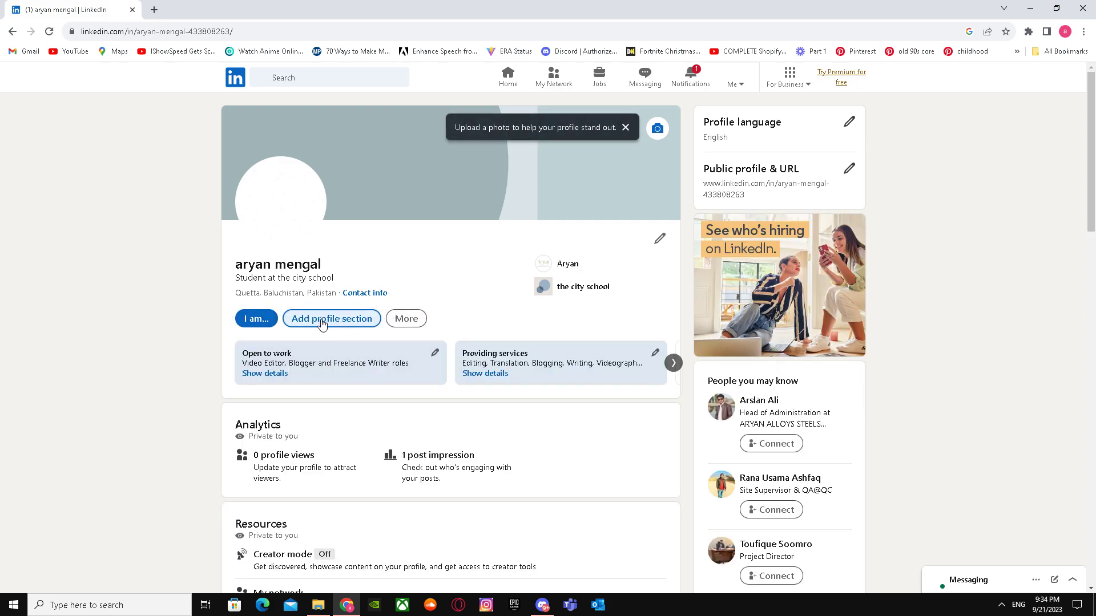
- Choose Add licenses & certifications under Recommended in Add profile section
click(323, 322)
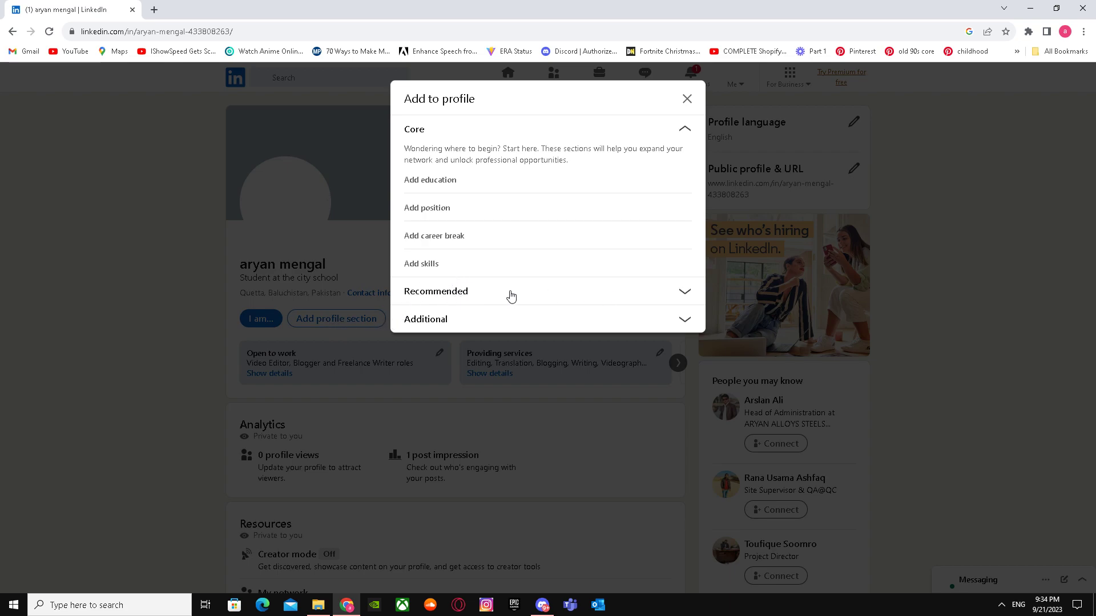
click(683, 295)
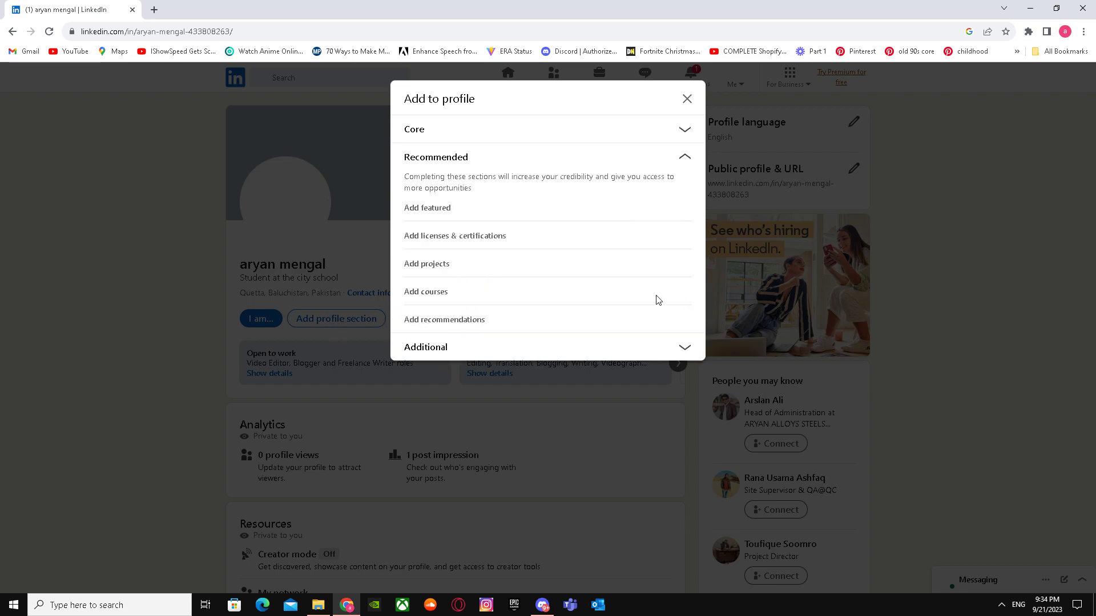
click(466, 236)
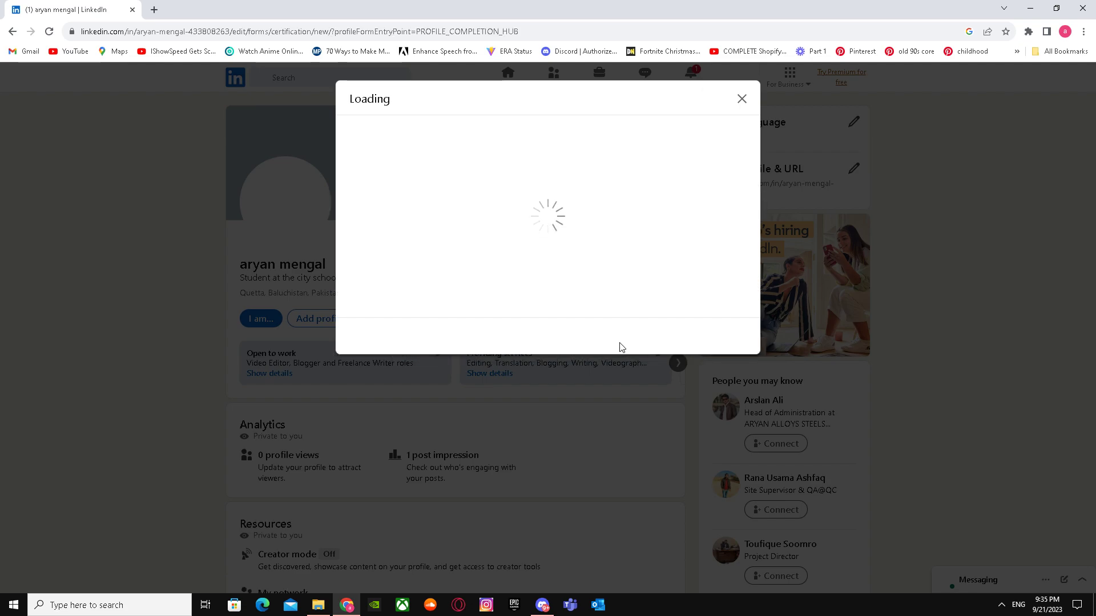
- Name the certification 'Certified Wastewater Operator A.B.C. Or D' and begin entering the issuing organization
click(464, 169)
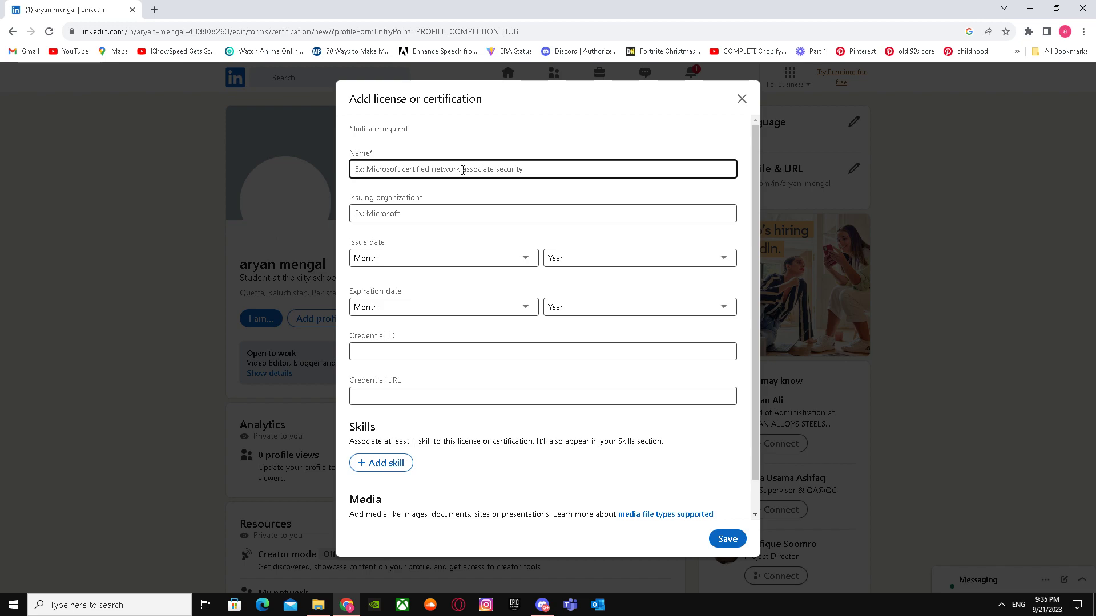
text(a)
key(BackSpace)
text(a)
key(BackSpace)
text(a)
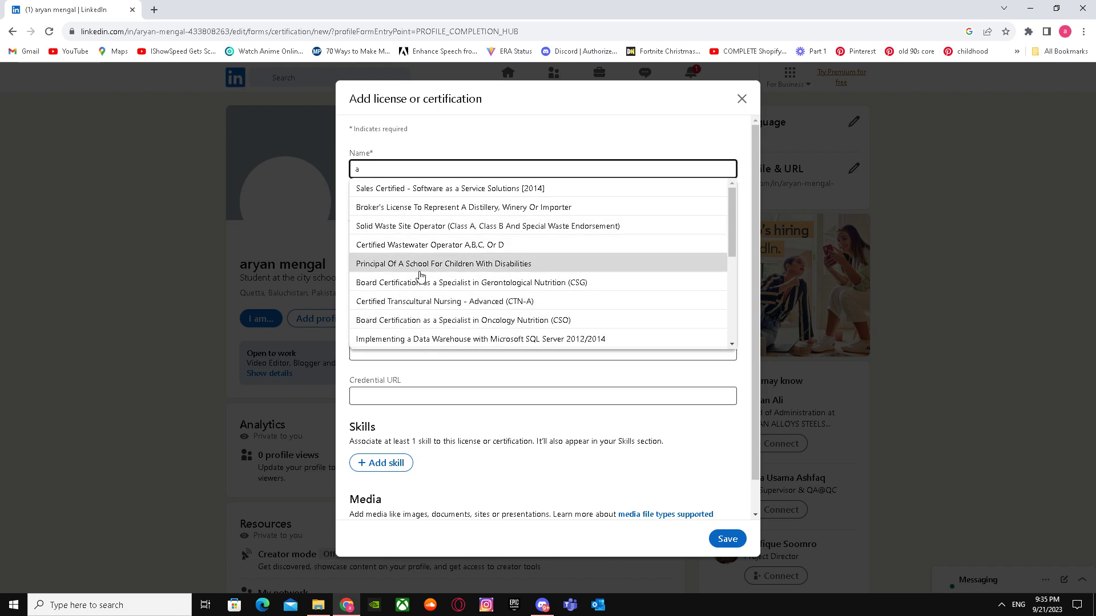
click(420, 248)
click(369, 213)
text(sd)
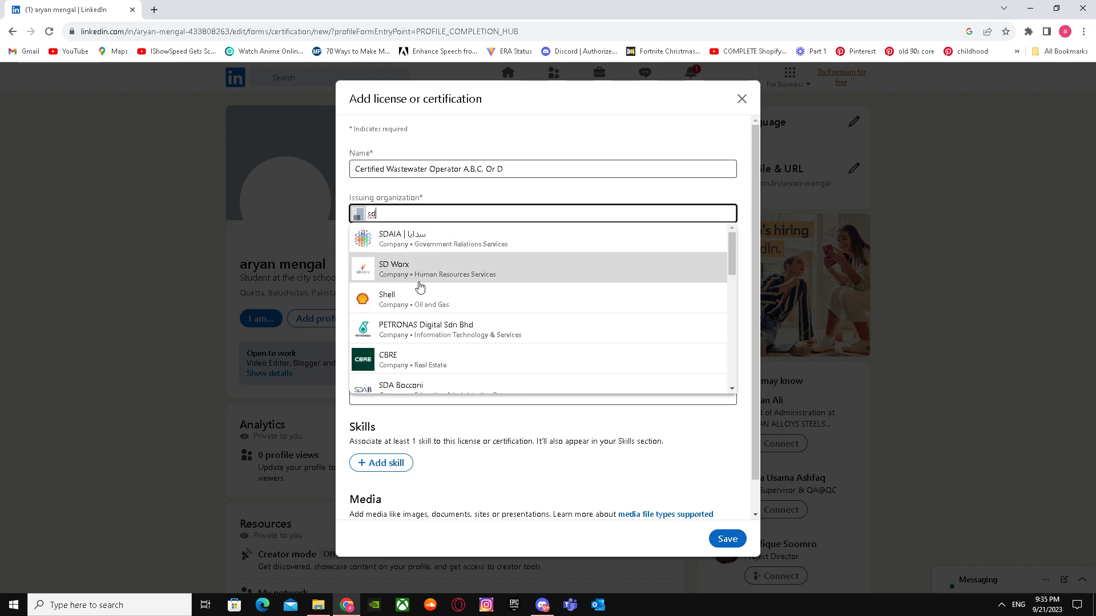
key(BackSpace)
text(wat)
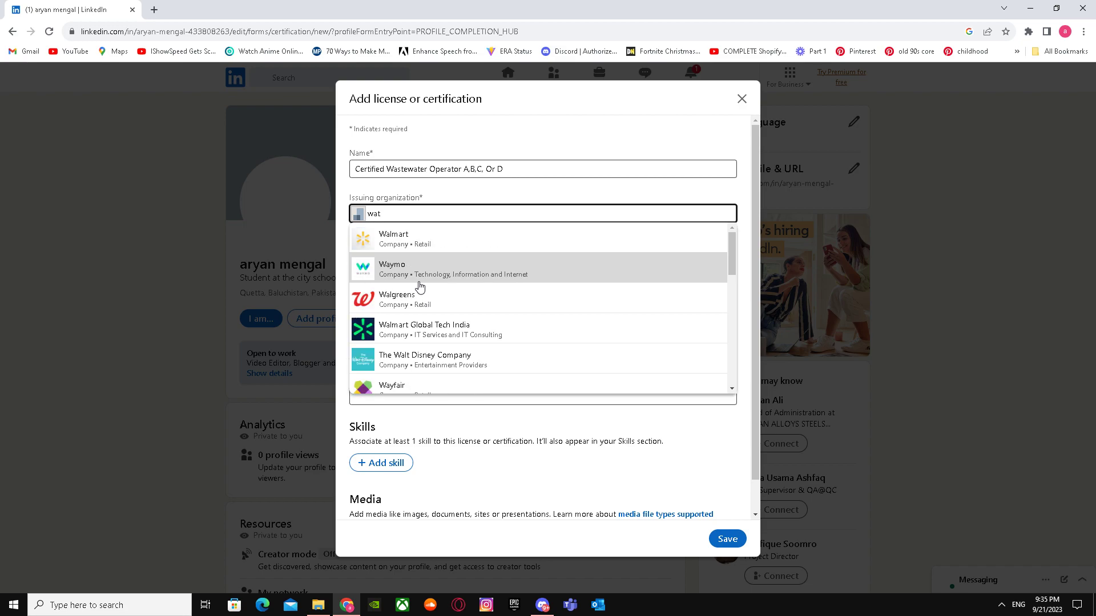
text(er)
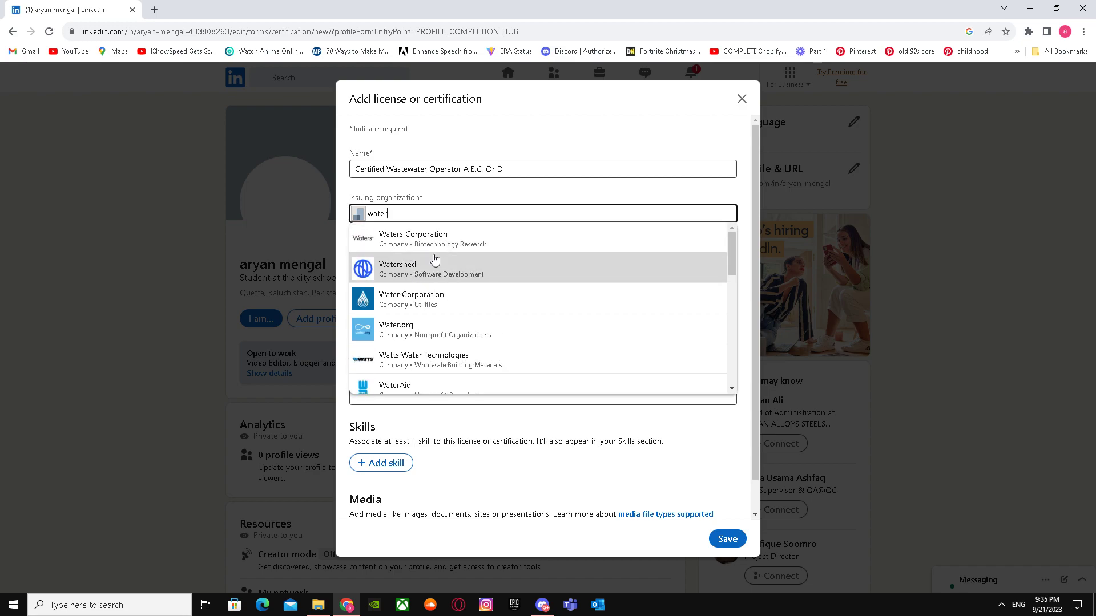
- Select Watershed as issuer and set the issue date to May 2021
click(439, 269)
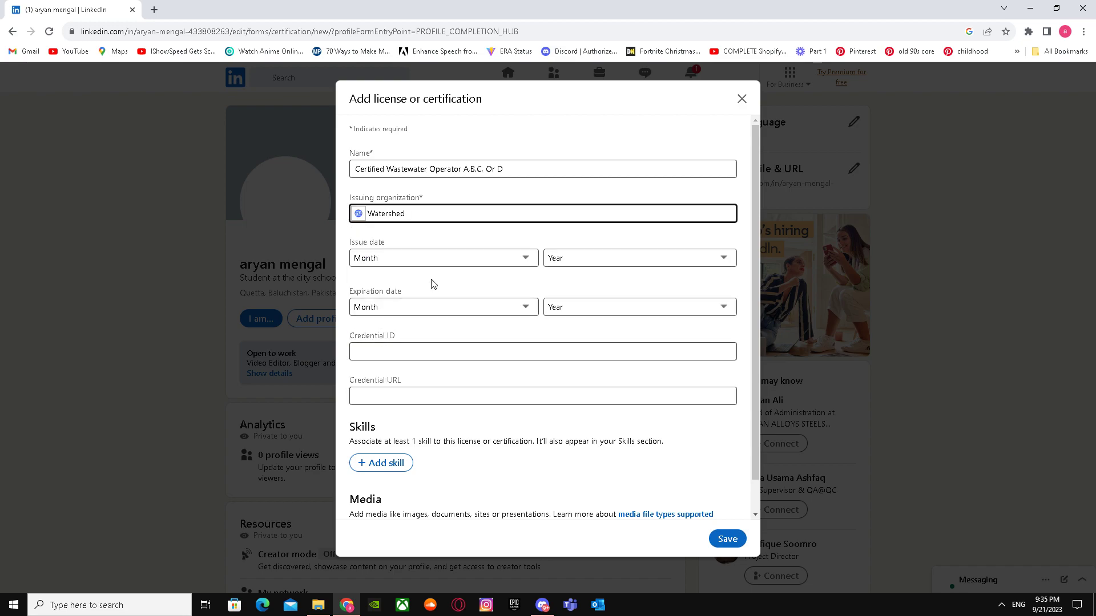
click(432, 260)
click(432, 330)
click(570, 258)
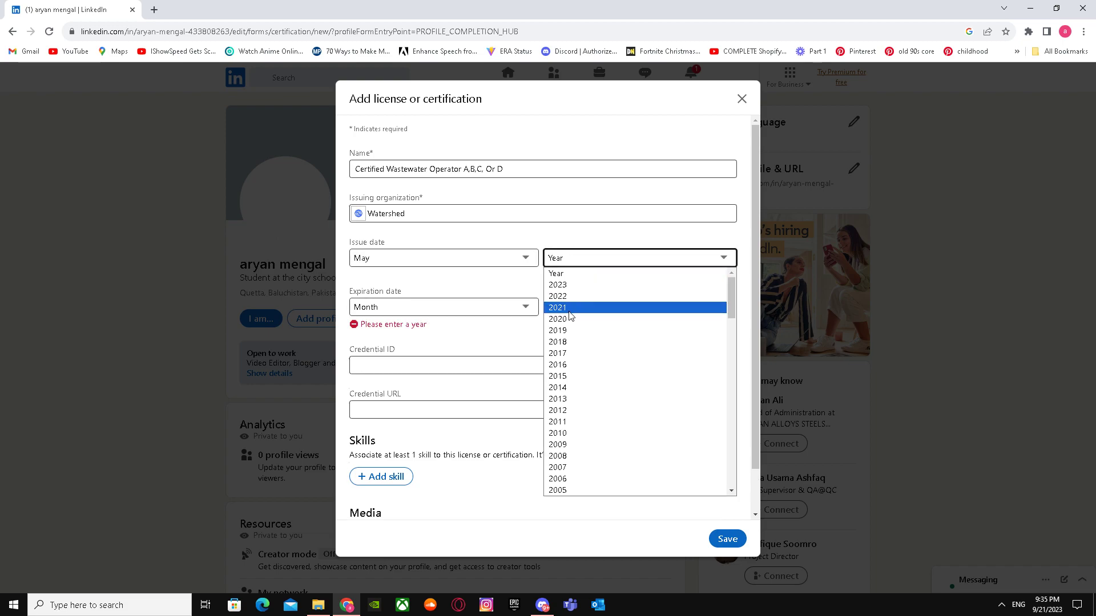
click(570, 308)
- Set the expiration date to May 2022 and fill in a credential ID
click(432, 305)
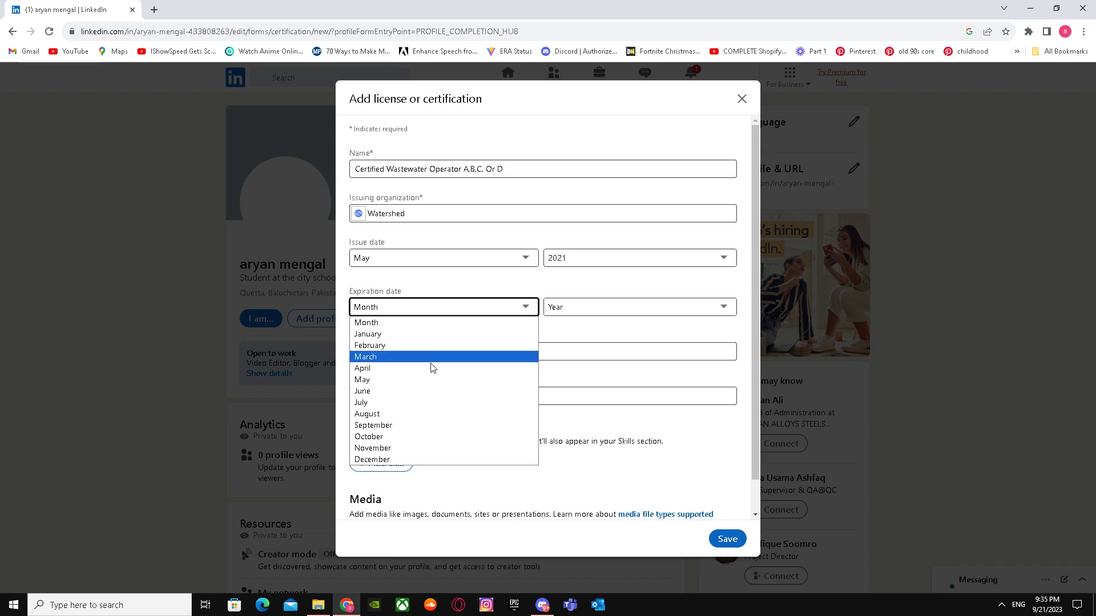
click(402, 380)
click(586, 308)
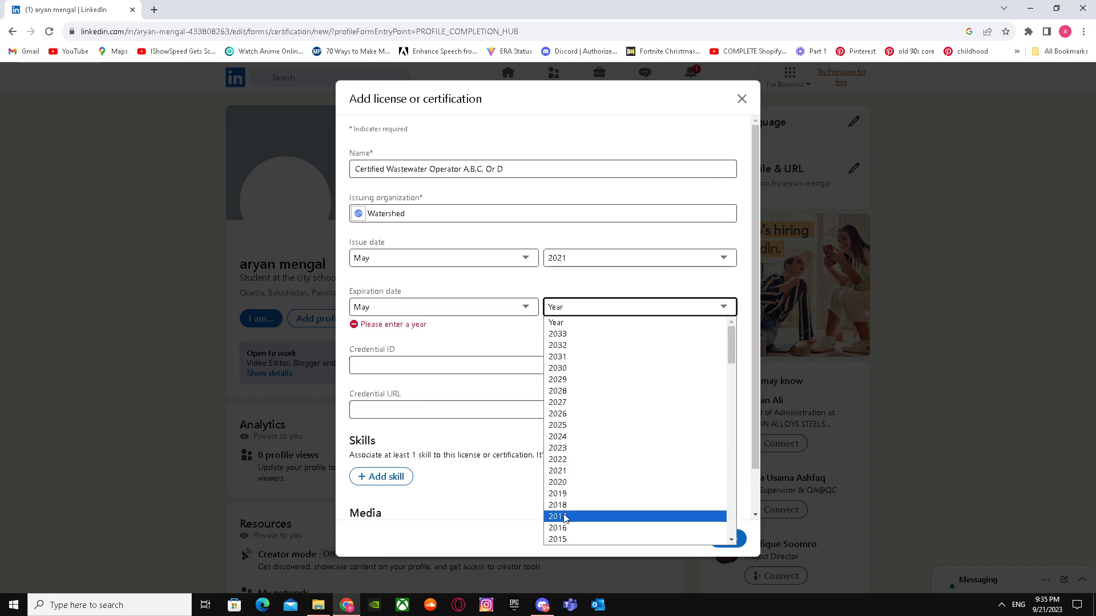
click(563, 459)
click(416, 346)
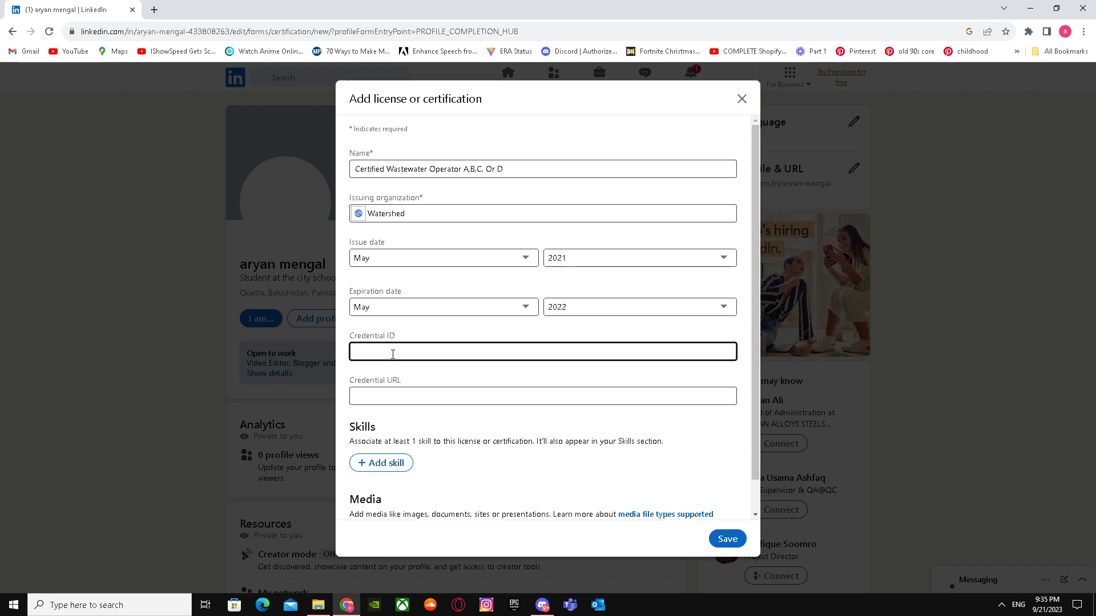
text(fgdfyhhhhhhhhhhhhht)
- Erase the invalid Credential URL and save the certification
click(402, 394)
text(eqqqqqqqqqqytdfffff)
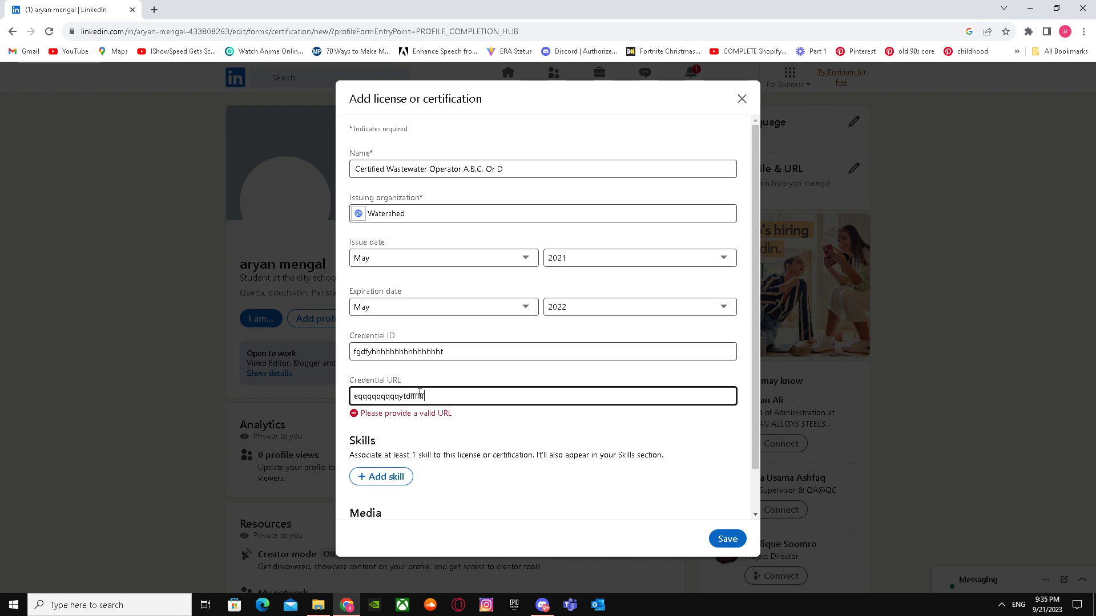
key(ctrl+a)
text(f)
key(BackSpace)
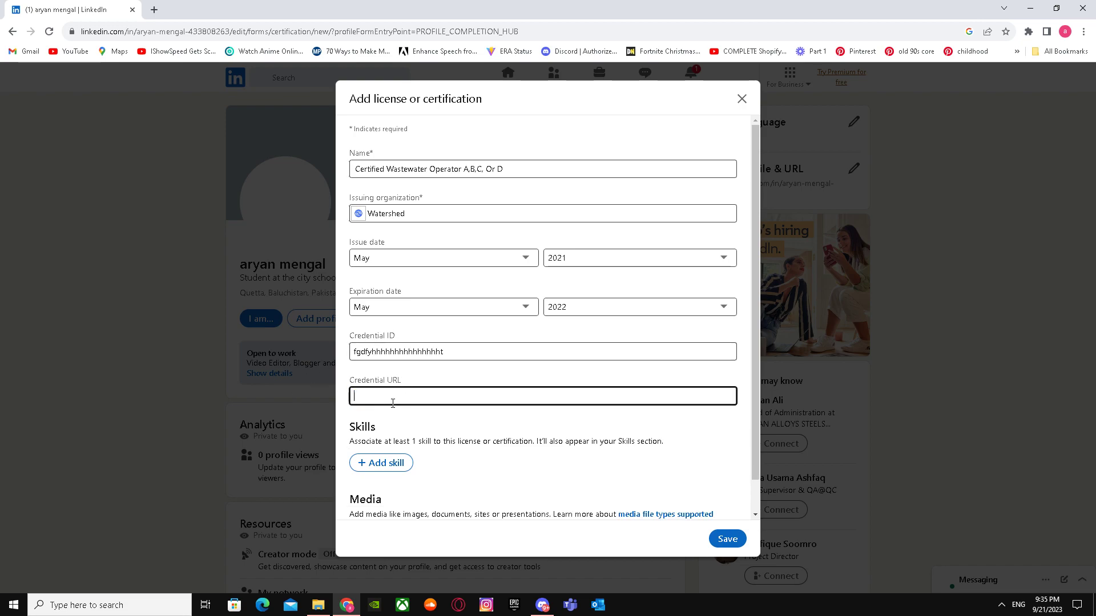
scroll(605, 437, down, 1)
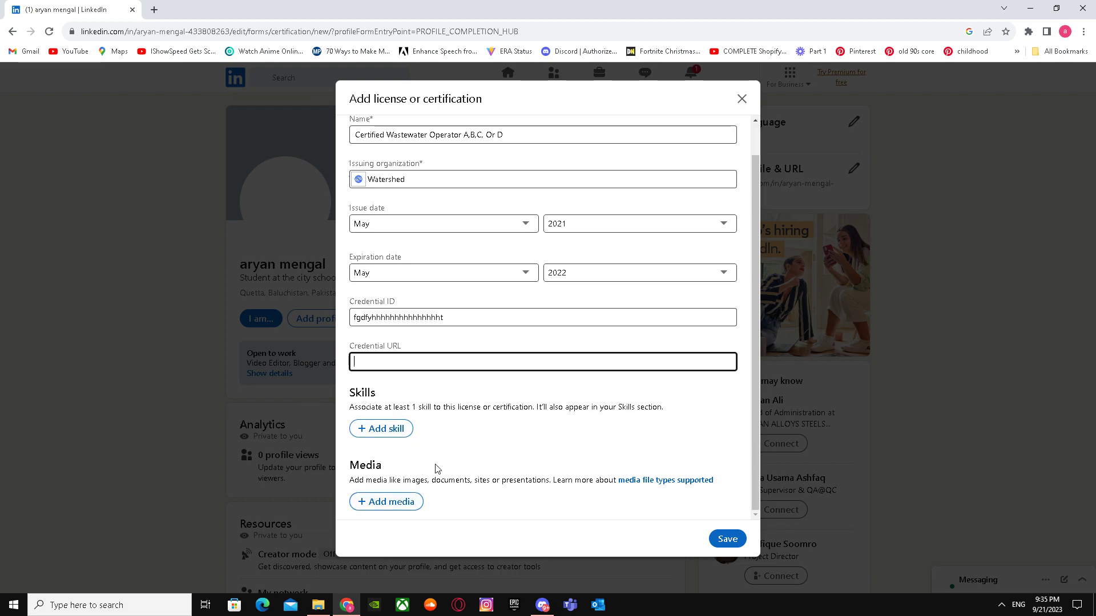
click(730, 540)
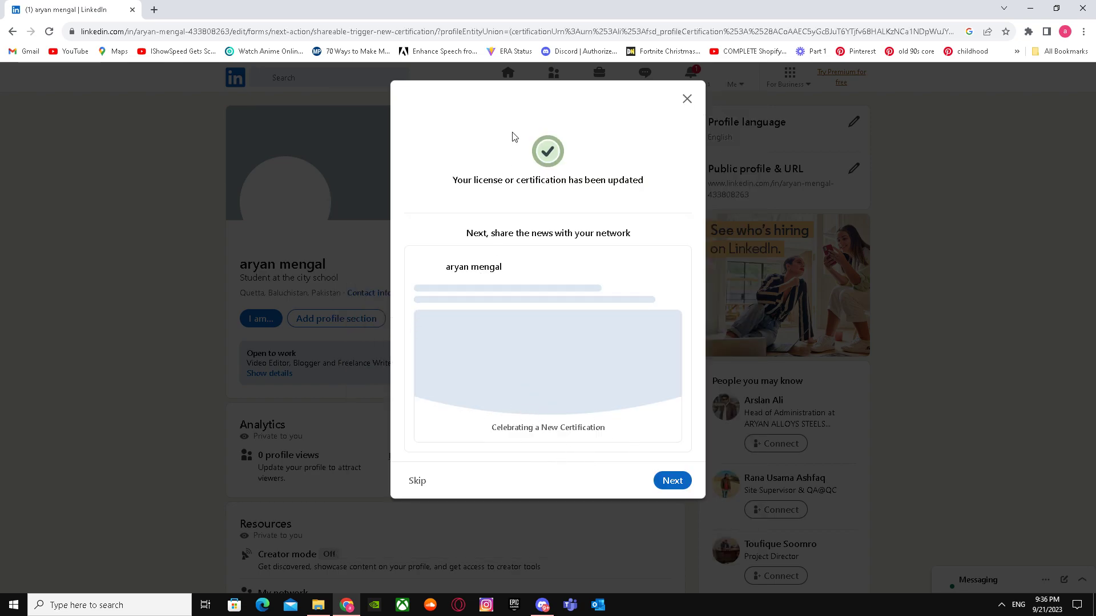
- Continue to the certification announcement post, then close it without posting
click(671, 484)
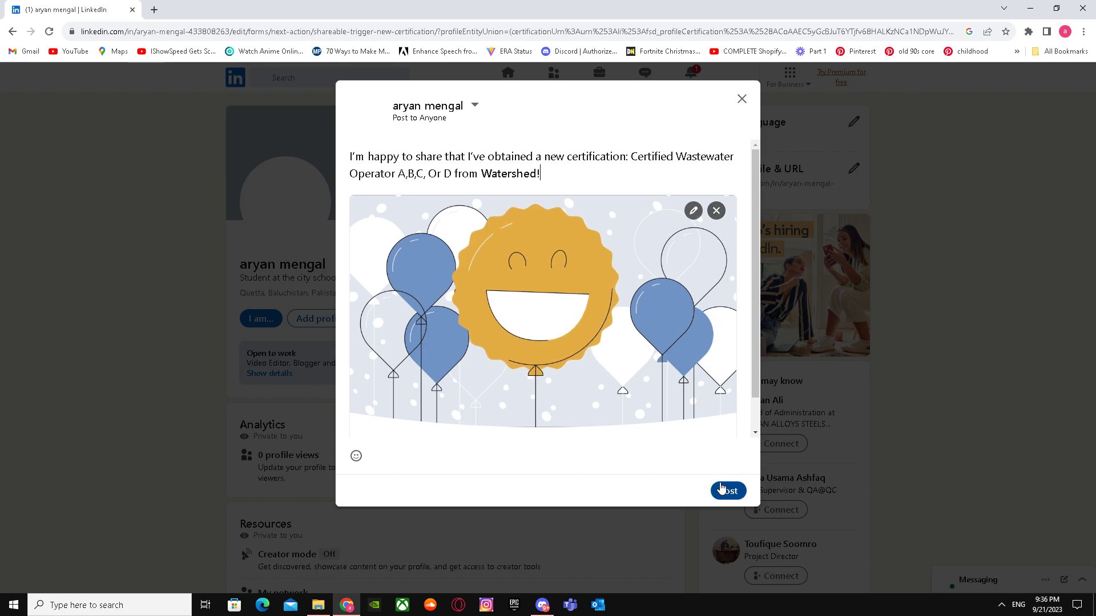
click(739, 101)
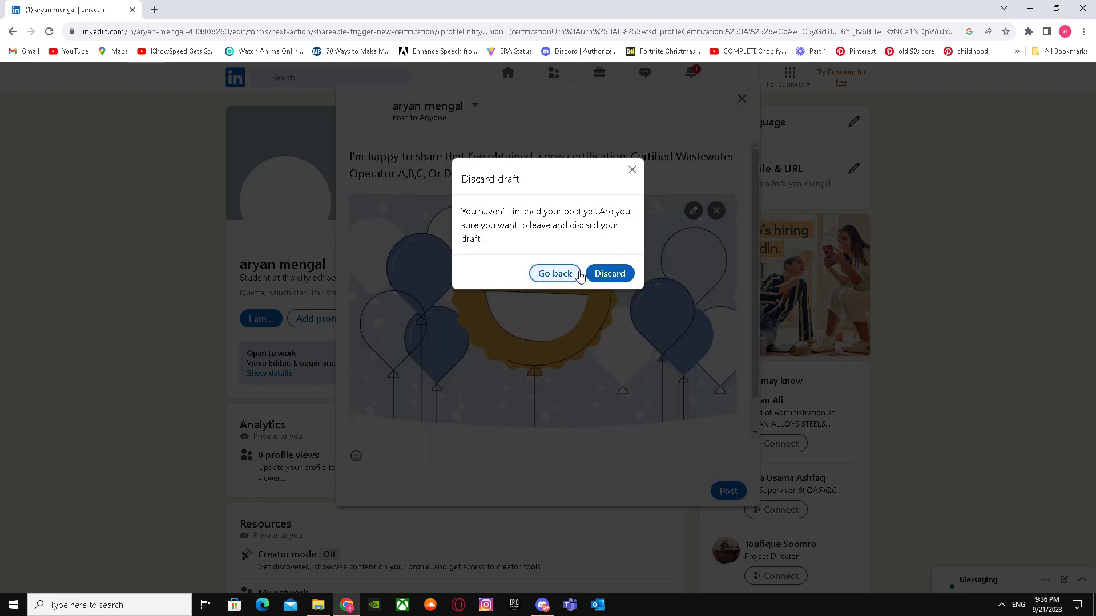
- Discard the announcement draft to return to the profile's Licenses & certifications listing
click(609, 271)
scroll(171, 213, down, 15)
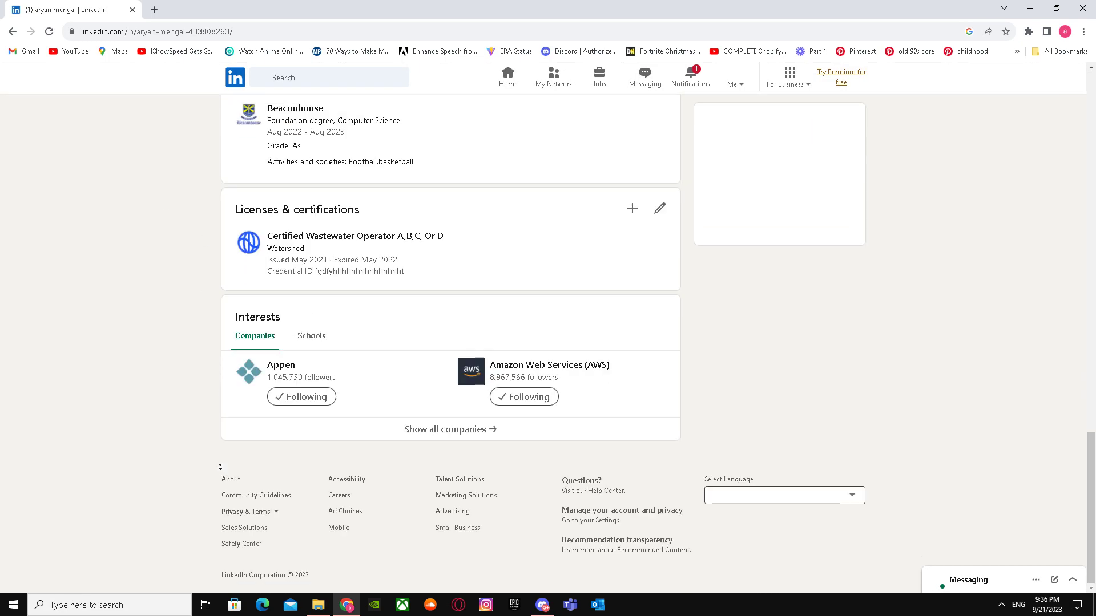